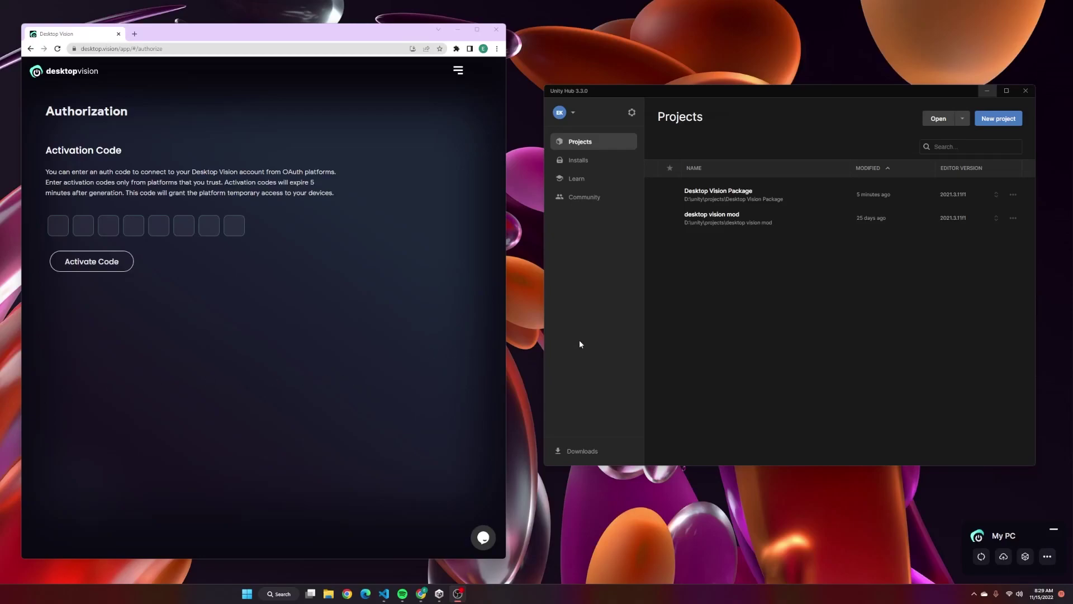
Start a new 3D project in Unity Hub named 'demo dv unity' and create it
left_click(997, 119)
left_click(956, 296)
key("ctrl+a")
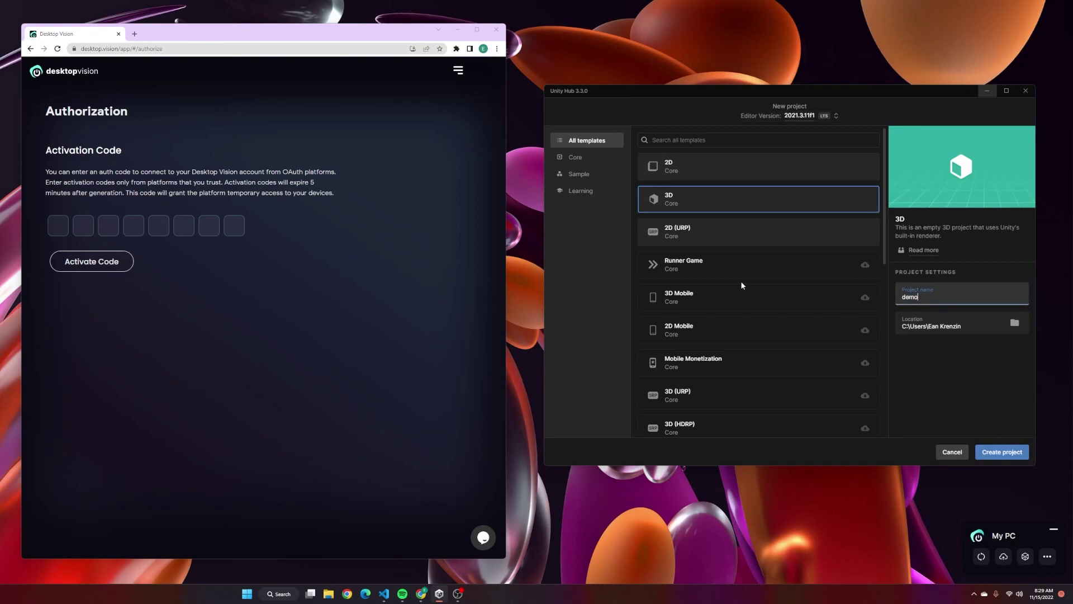
type("demo dv unity")
left_click(1002, 451)
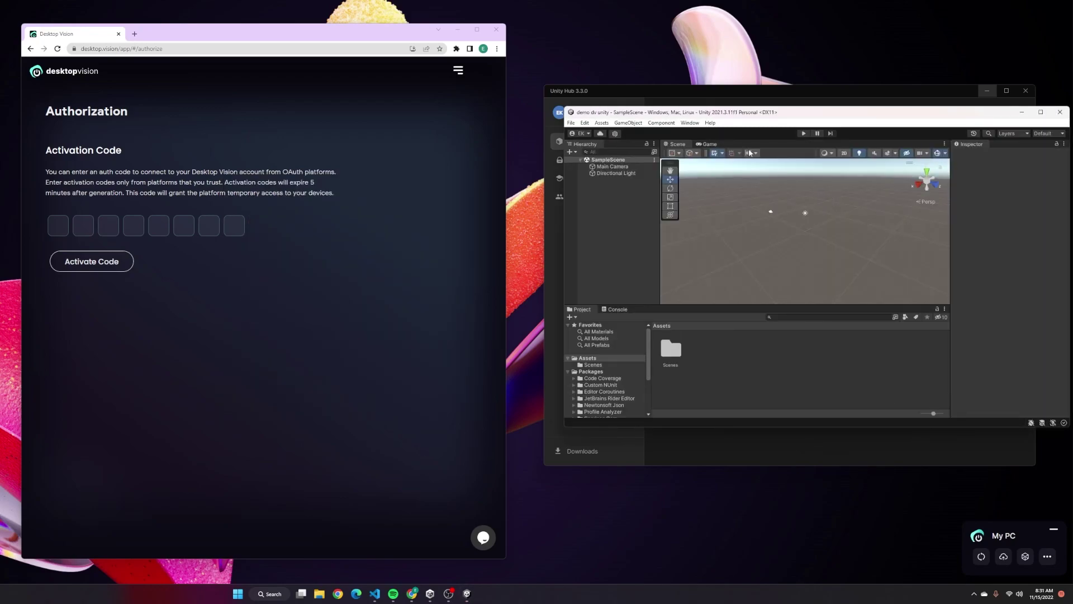
Add the Desktop Vision package from its package.json in DesktopVisionUnityPackage via Package Manager
left_click(689, 123)
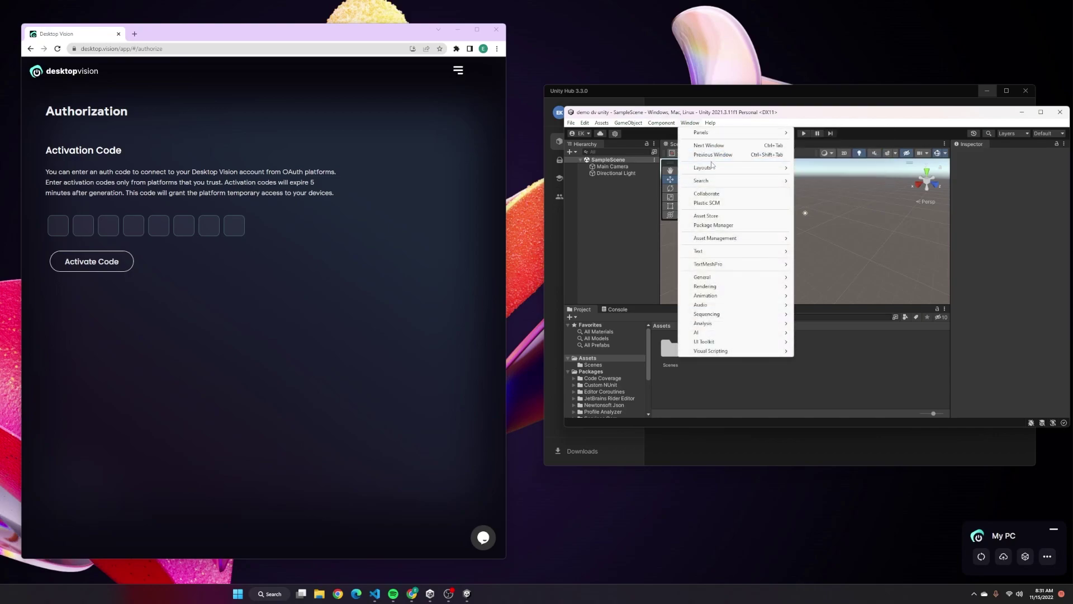
left_click(713, 224)
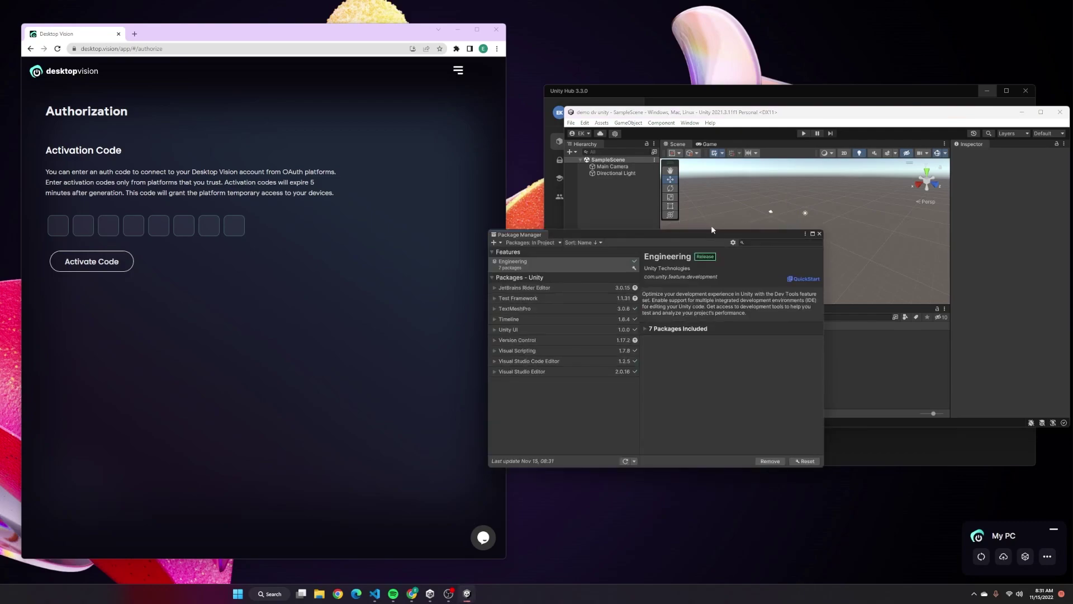
left_click(495, 243)
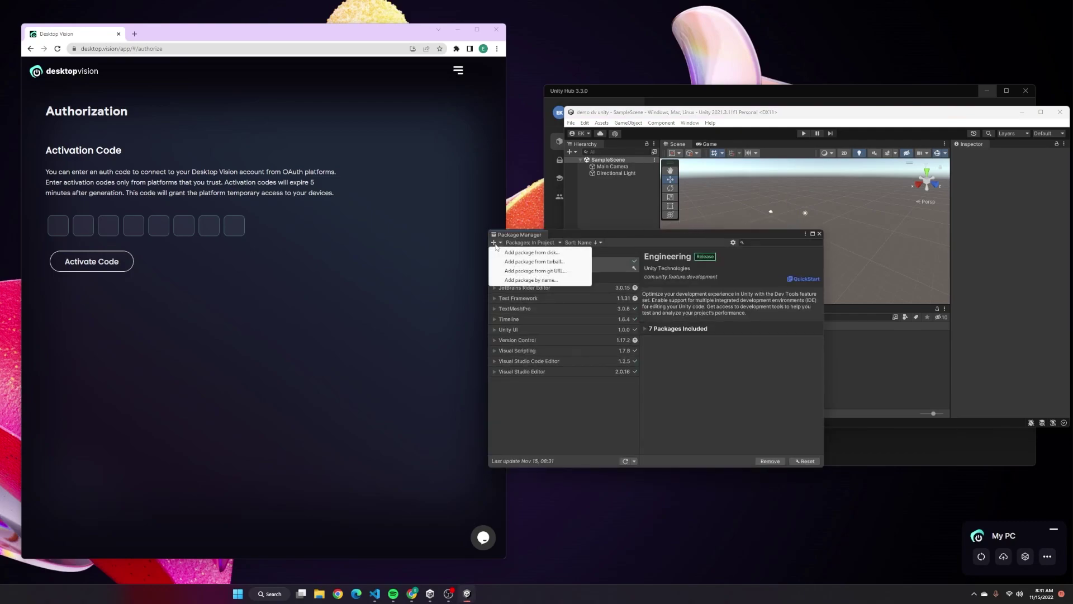
left_click(531, 252)
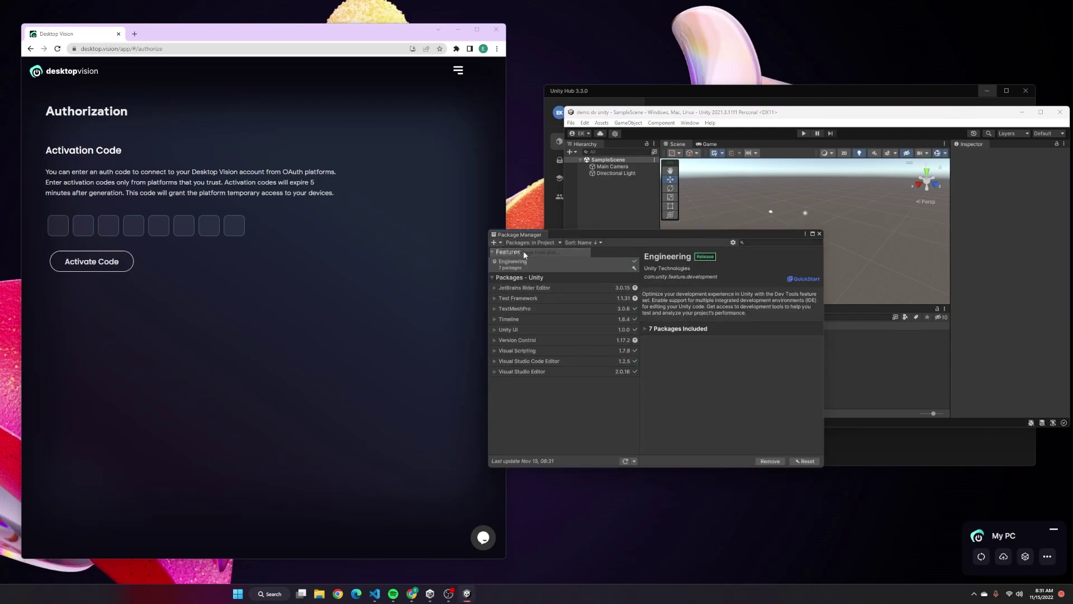
left_click(658, 299)
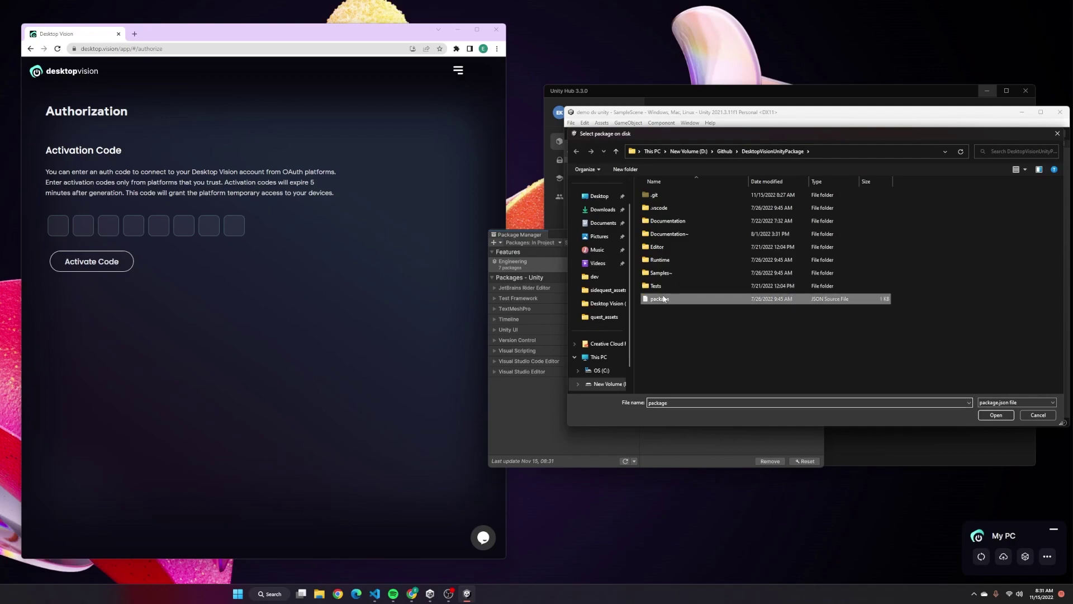
left_click(995, 416)
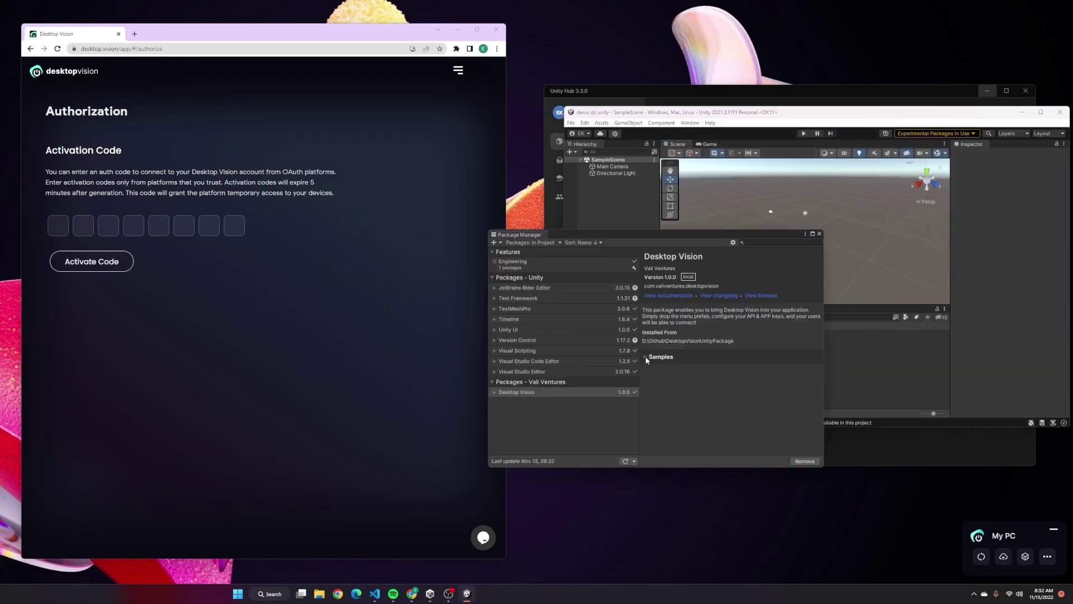
Import the Desktop Vision Open XR sample from the package's Samples list
left_click(646, 357)
left_click(727, 369)
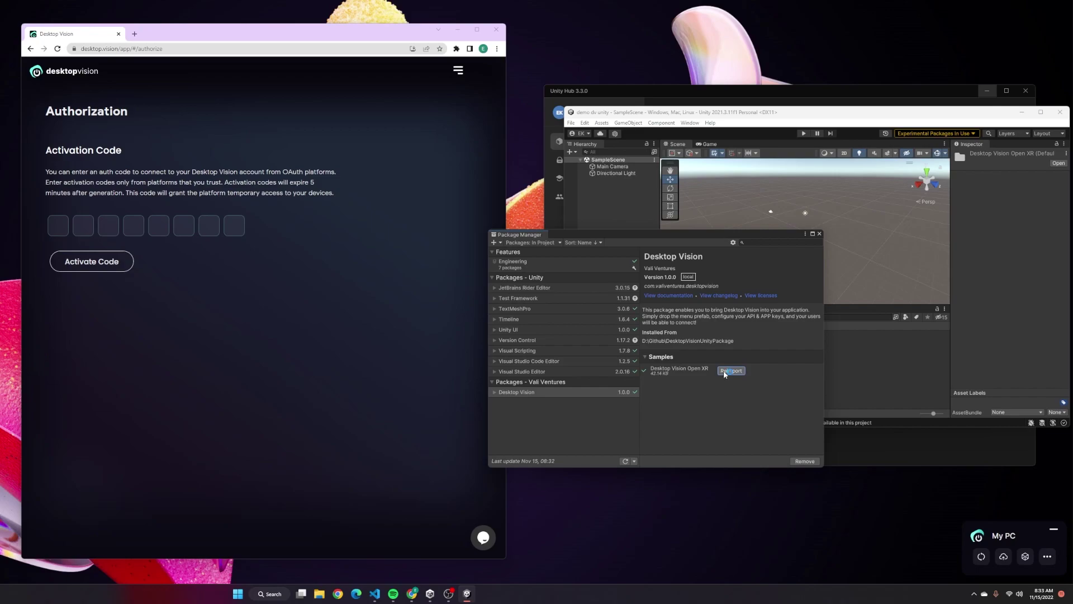
left_click(724, 372)
Open the Desktop Vision Open XR scene from the sample's Scenes folder and select Menu
double_click(667, 351)
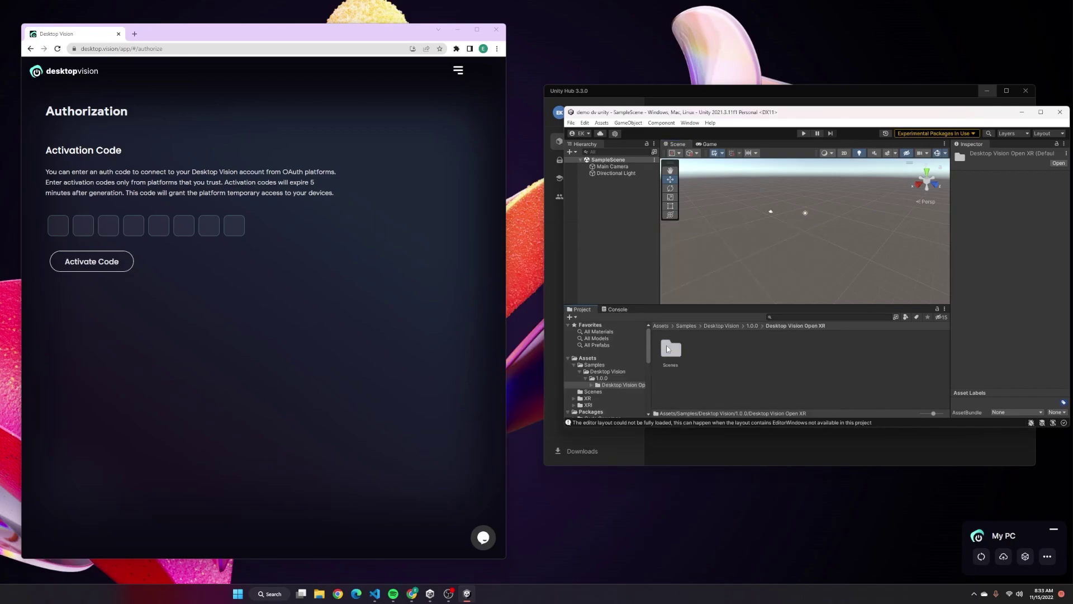
double_click(668, 350)
double_click(670, 348)
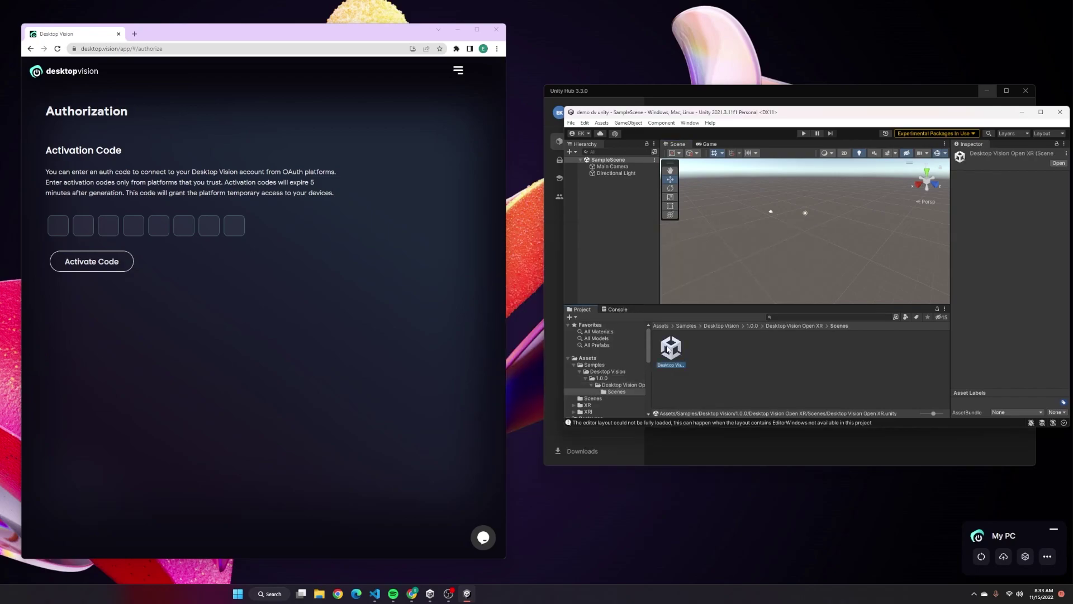
left_click(619, 186)
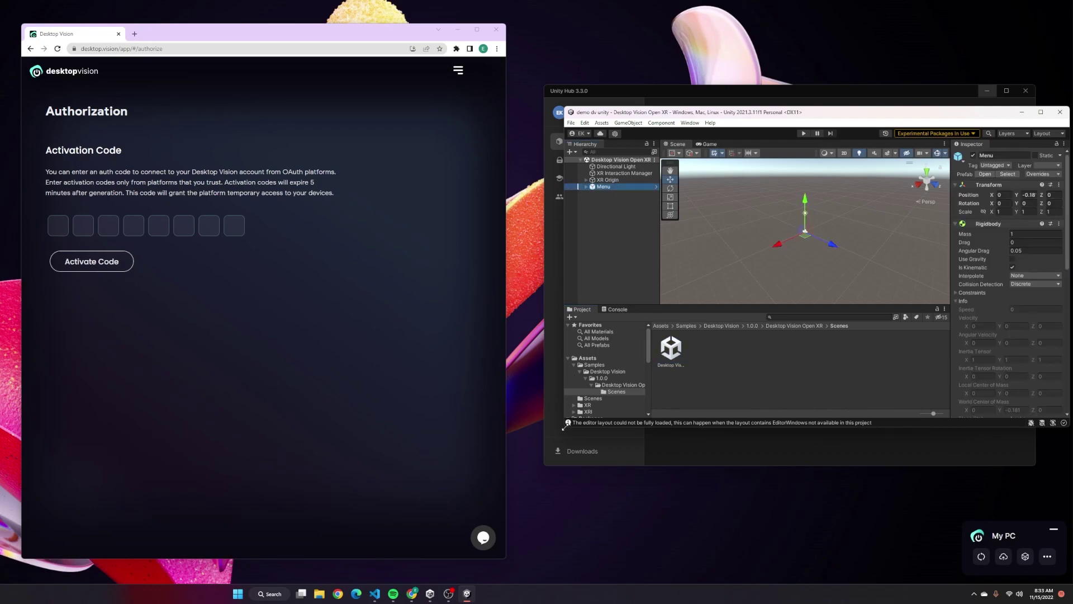
left_click_drag(563, 424, 485, 483)
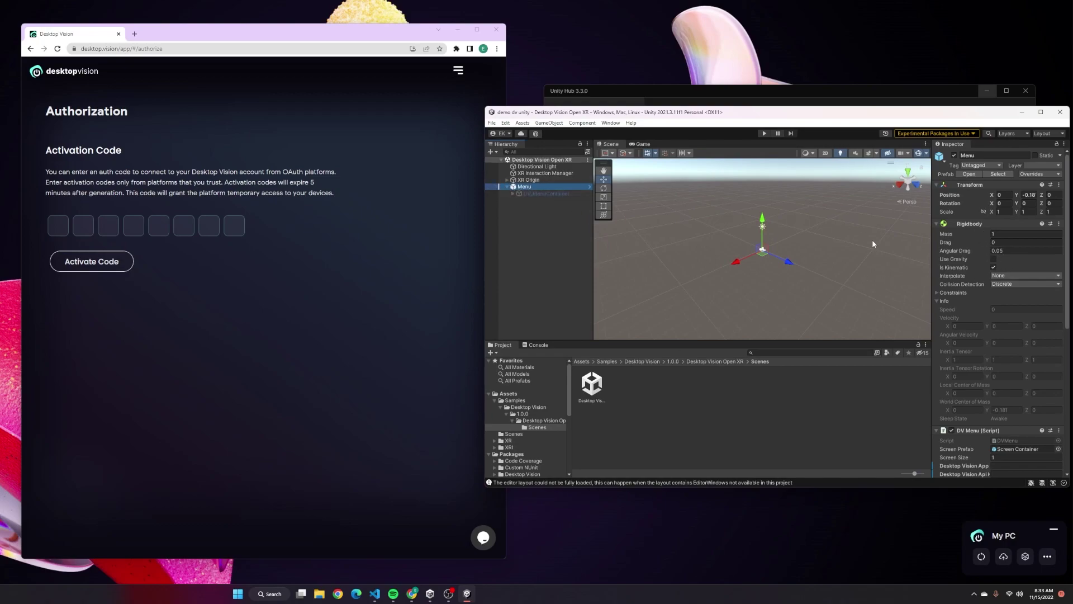
scroll(988, 361, "down", 4)
scroll(984, 353, "down", 2)
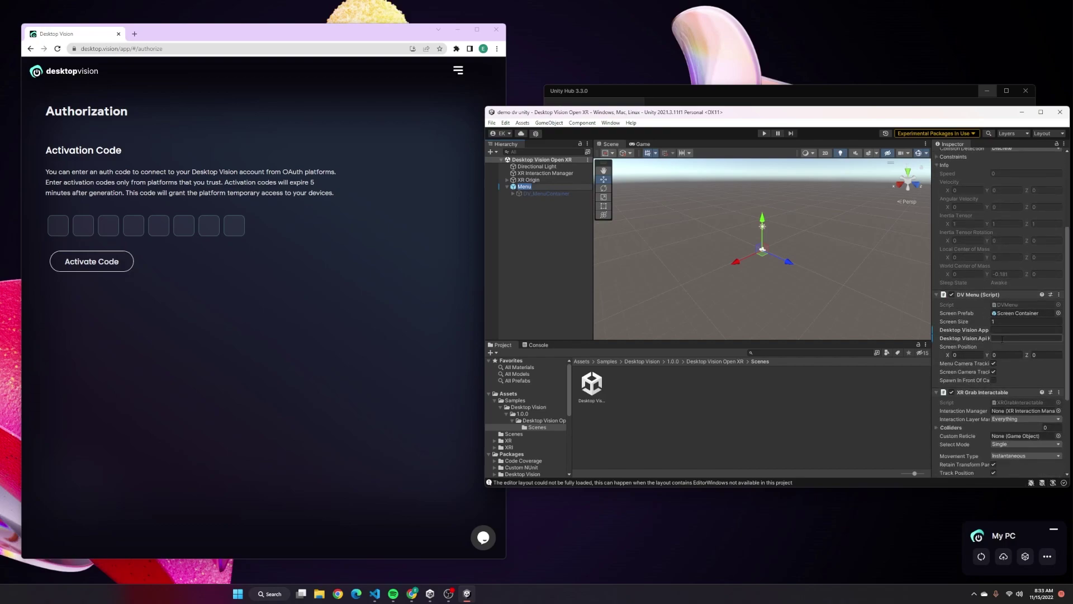
Set Screen Position Z to 3 in the Menu's DV Menu (Script) component
left_click(1023, 330)
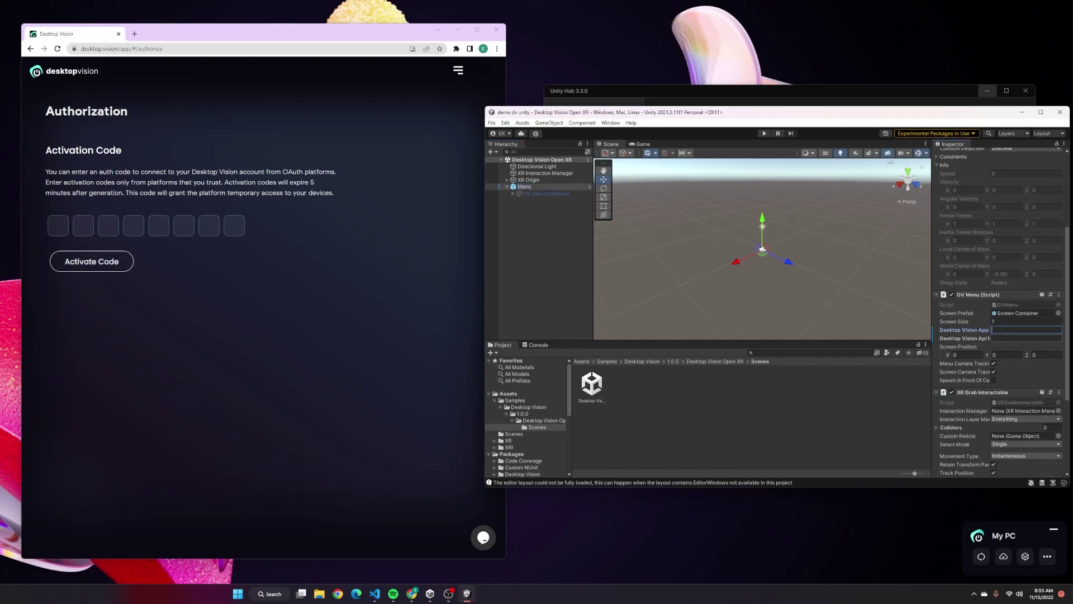
left_click(1001, 338)
key("Tab")
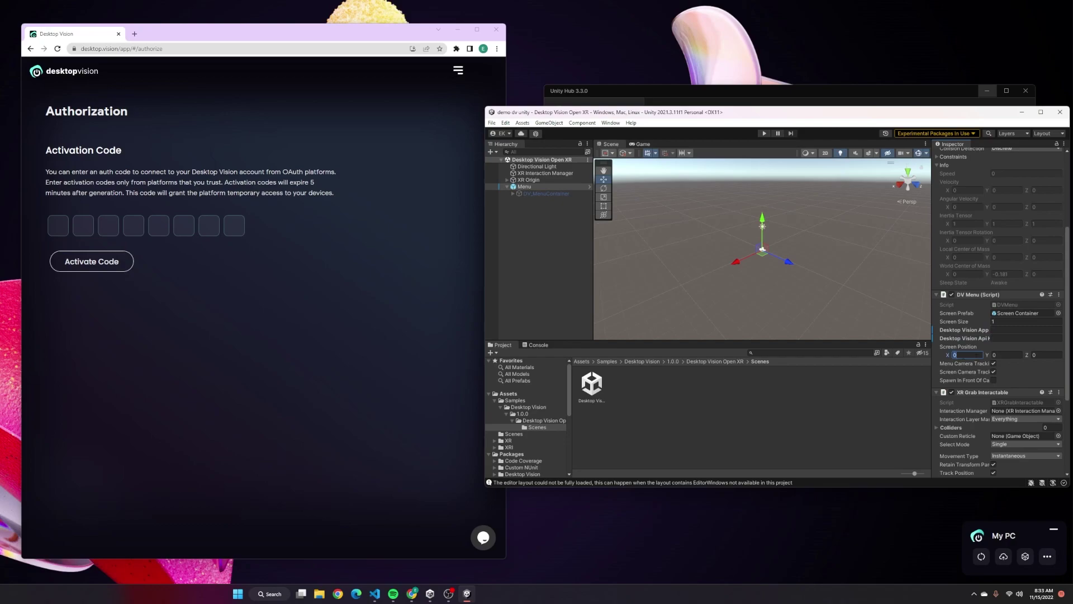
key("Tab")
key("Tab")
type("3")
left_click(1006, 355)
type("1")
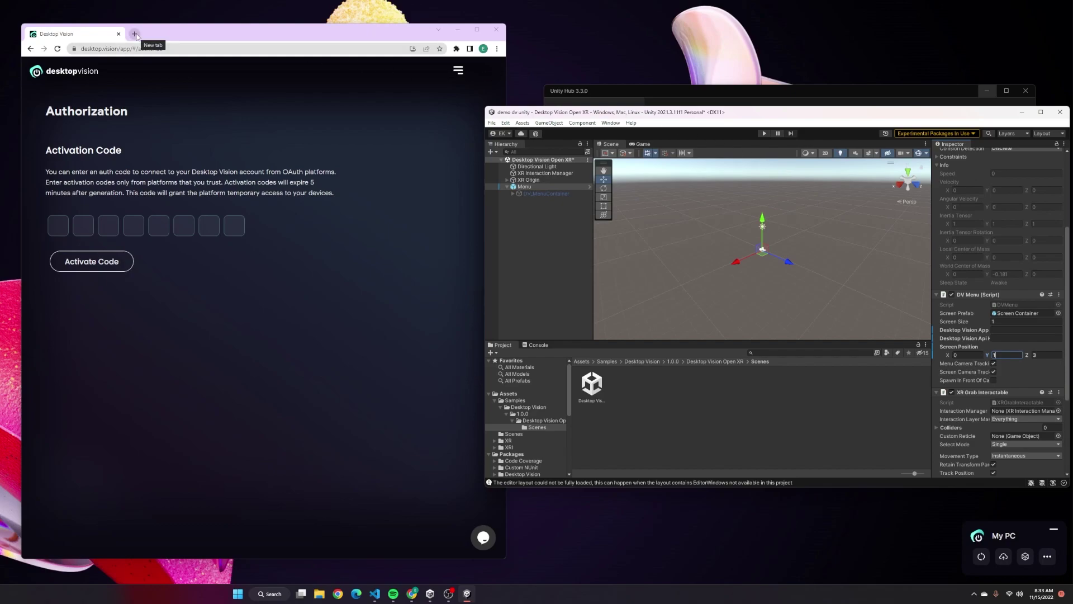
Open the Desktop Vision Partner Portal's API Keys page and select the X-APP-ID value
left_click(135, 35)
type("par")
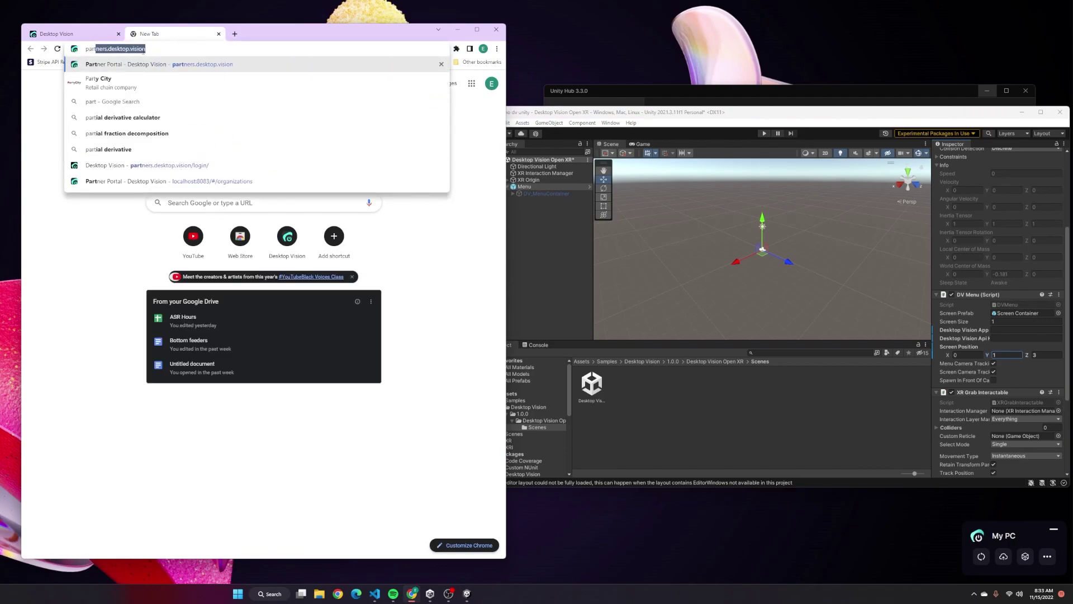
key("Return")
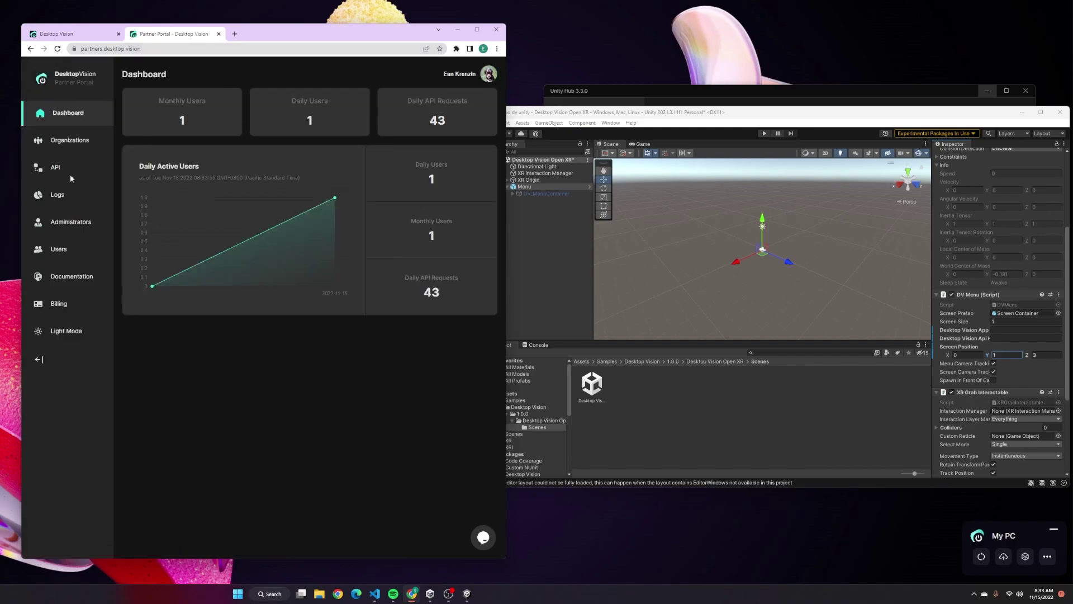
left_click(57, 167)
left_click_drag(219, 199, 116, 190)
key("ctrl+c")
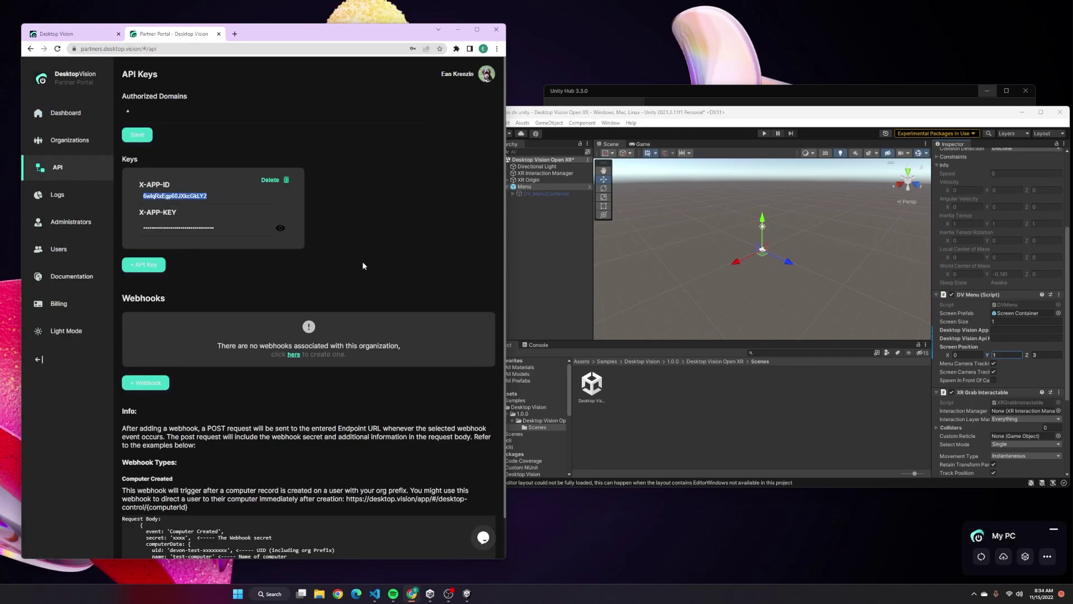
Paste the app ID into the DV Menu App field and grab the revealed X-APP-KEY
key("alt+Tab")
key("ctrl+v")
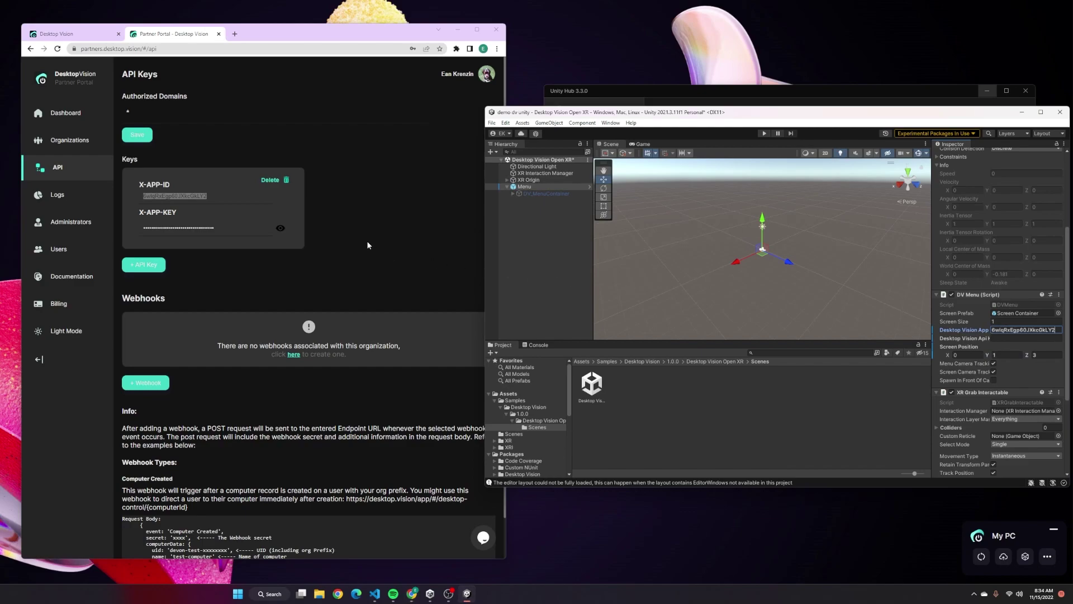
left_click(281, 229)
left_click_drag(248, 227, 141, 226)
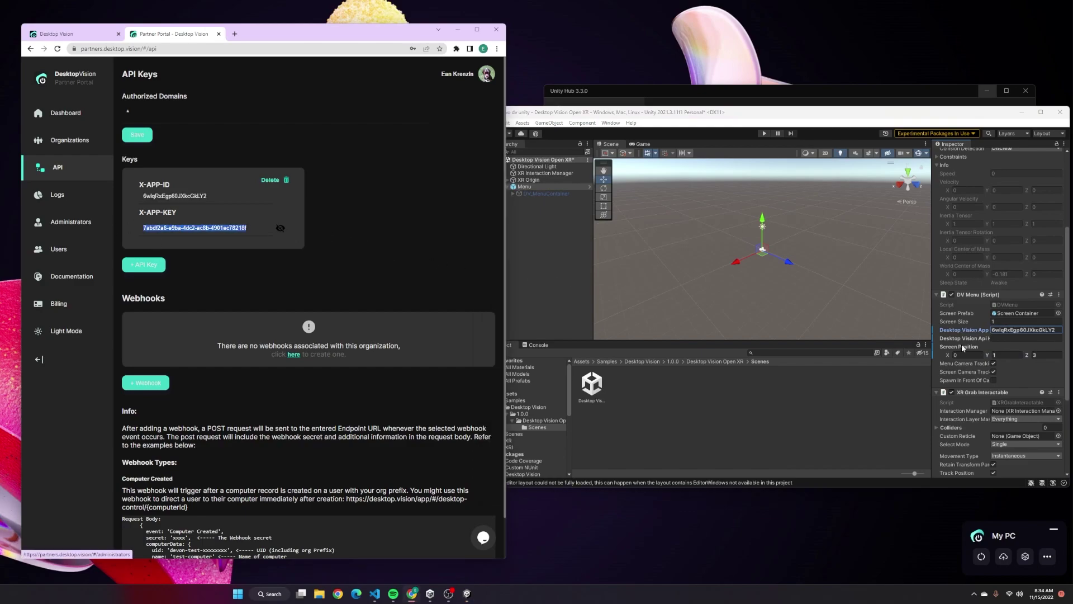
key("ctrl+v")
Enter Play mode with TMP Essentials imported so the menu displays code 5ca59a1d
key("ctrl+p")
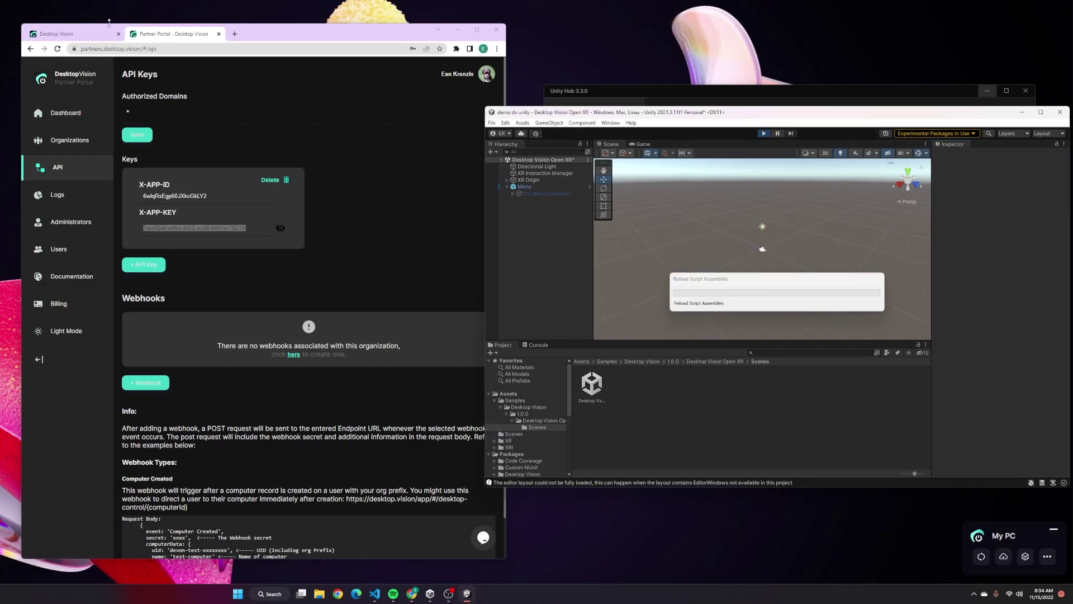
left_click(74, 34)
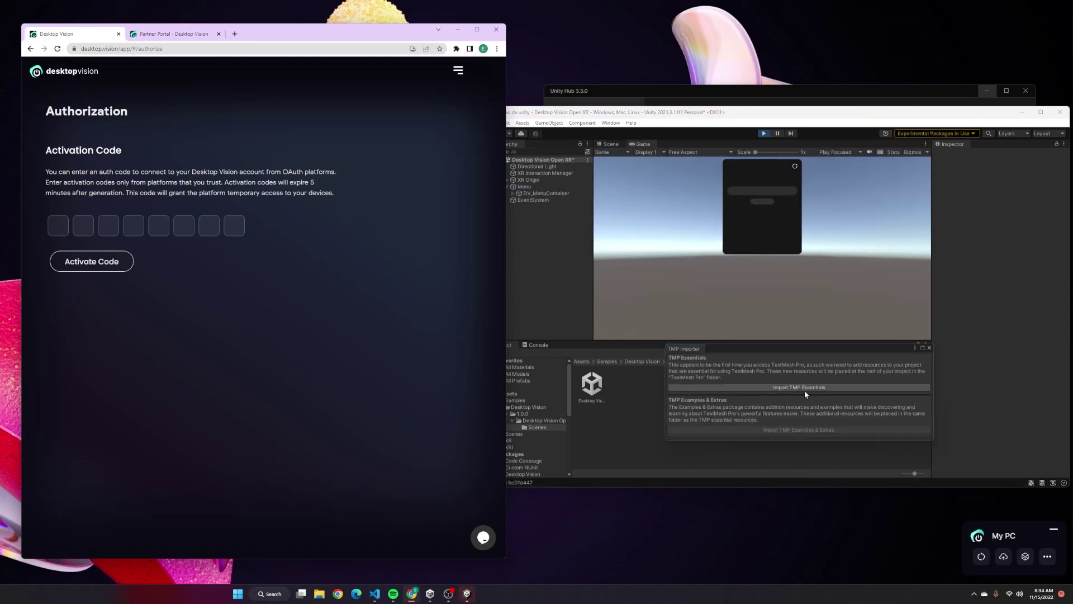
left_click(804, 390)
left_click(798, 387)
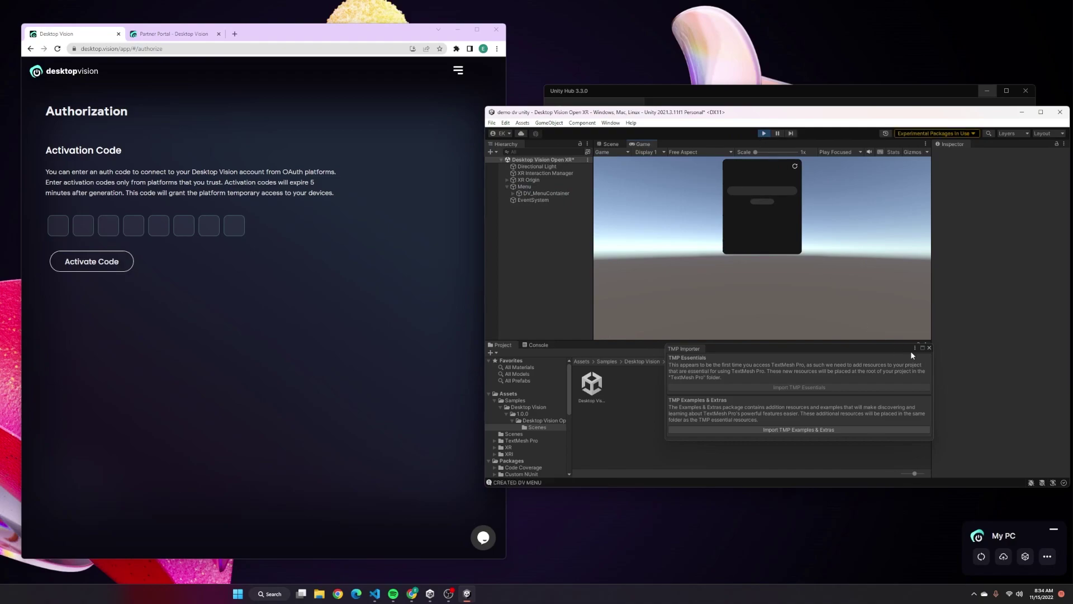
left_click(929, 347)
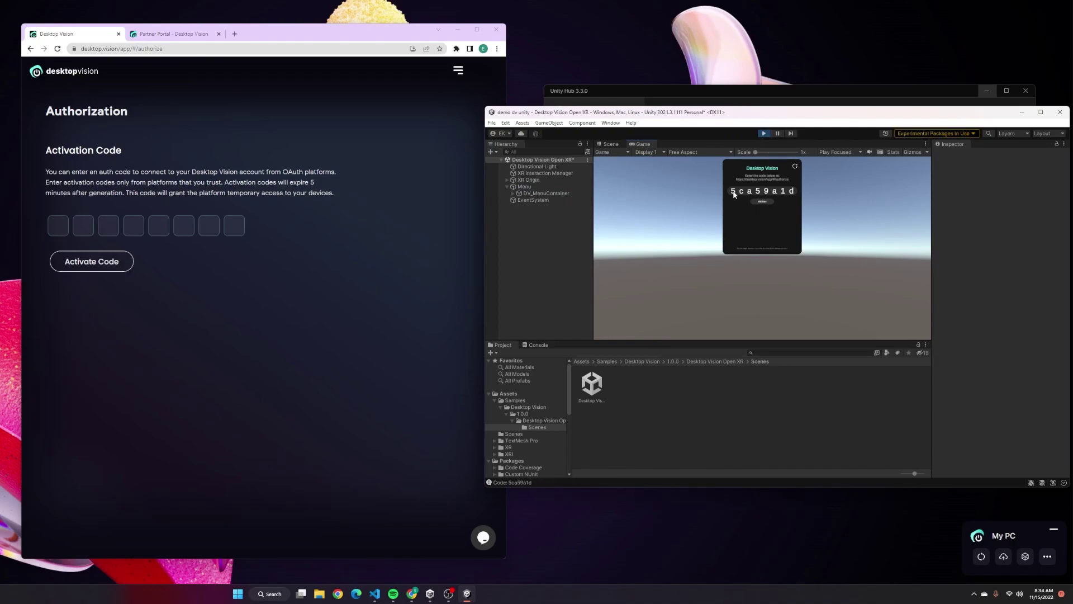
left_click(59, 226)
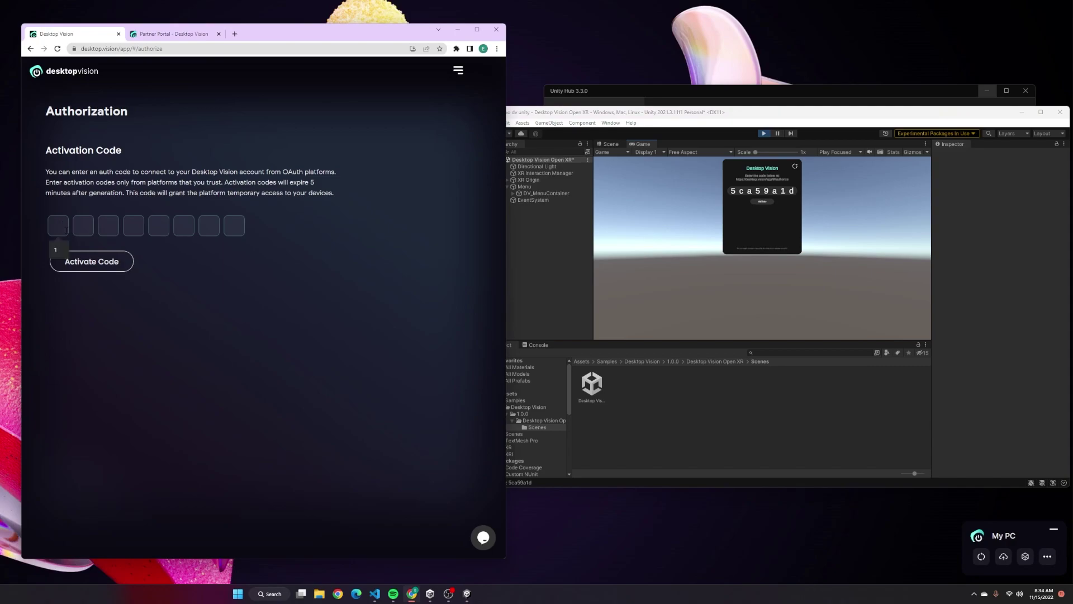
type("5ca59a1d")
left_click(85, 266)
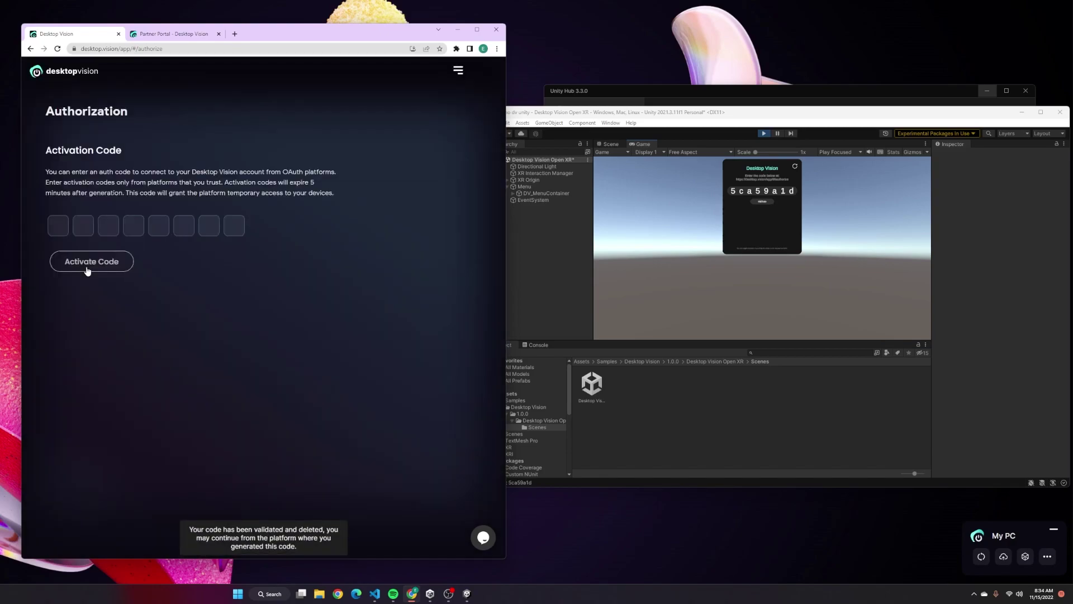
Connect to My PC and inspect the spawned Screen Container(Clone) in the Scene view
left_click(761, 205)
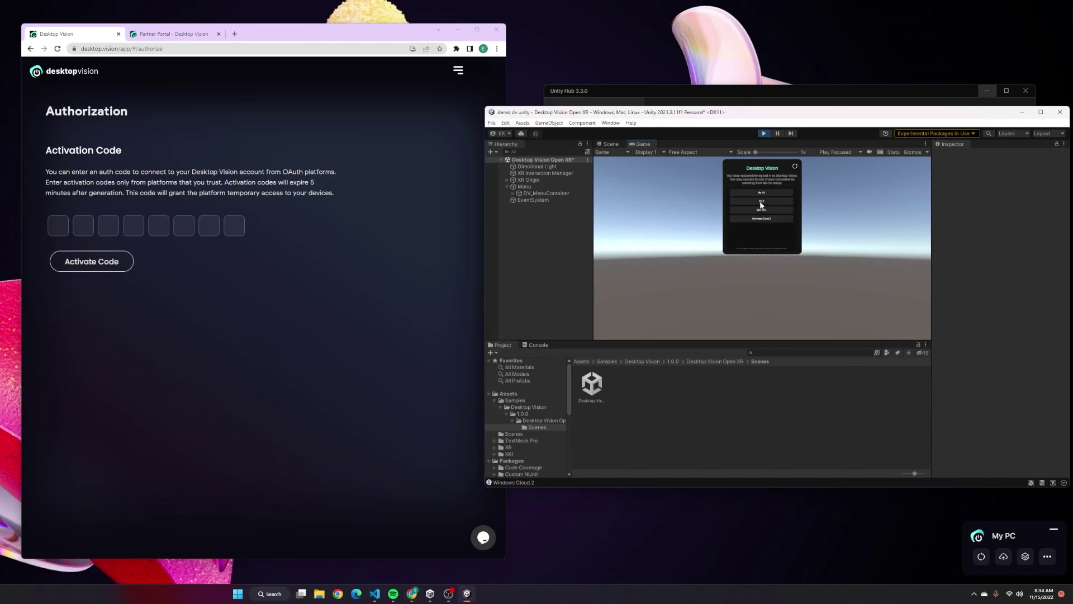
left_click(769, 191)
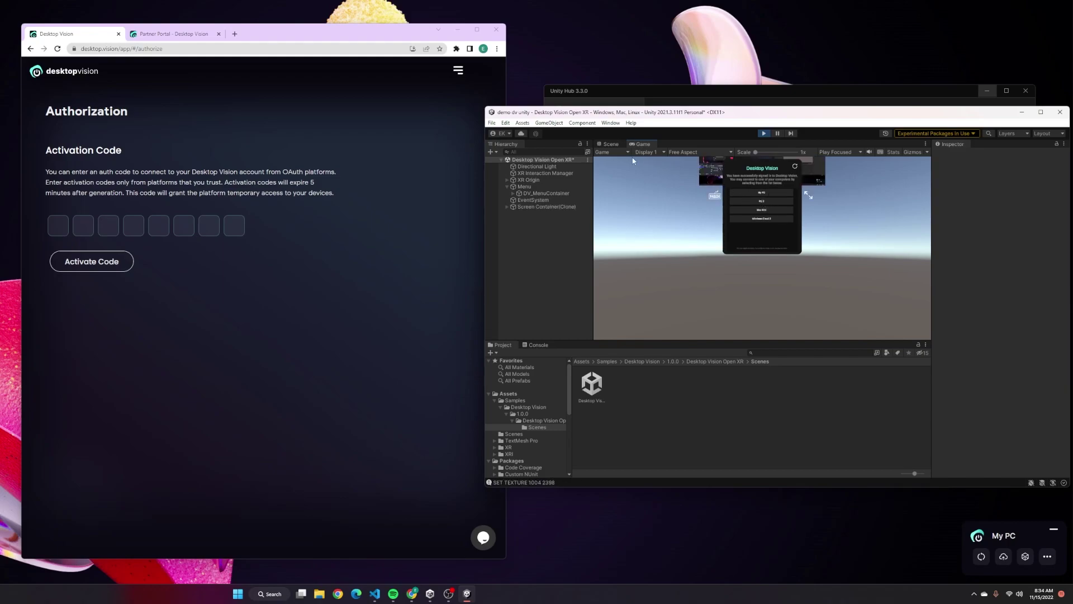
left_click(611, 144)
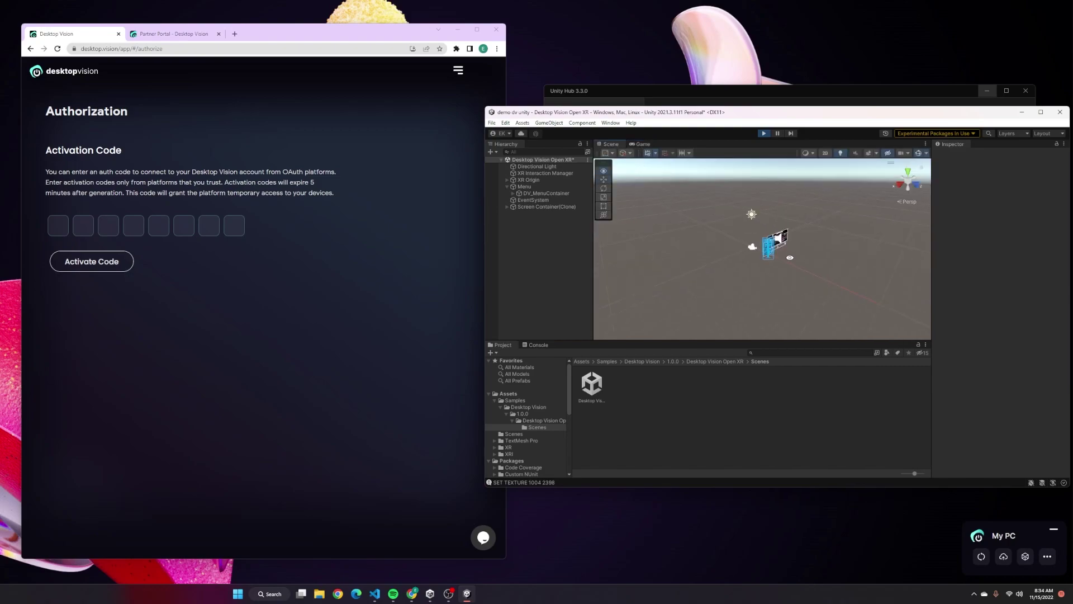
scroll(745, 202, "up", 3)
scroll(754, 219, "up", 4)
scroll(772, 244, "up", 5)
middle_click_drag(792, 257, 781, 241)
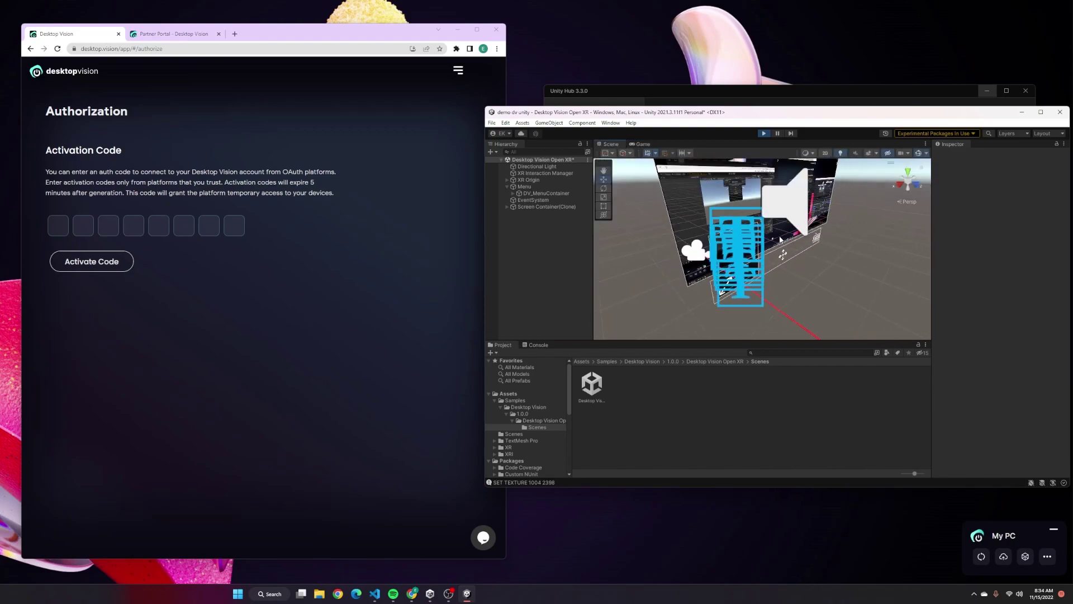
left_click_drag(834, 115, 783, 131)
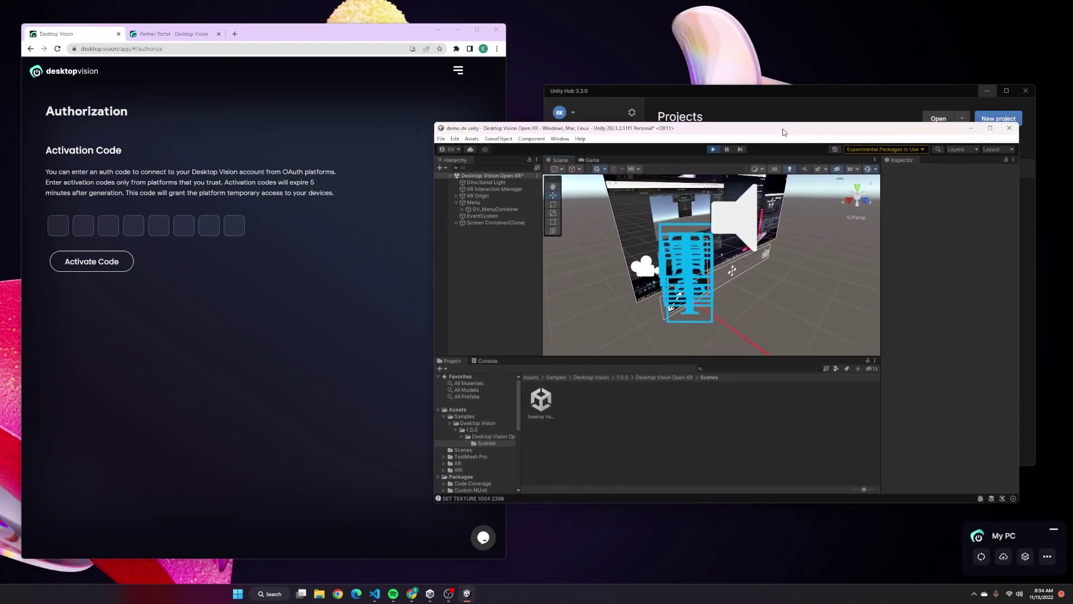
left_click(587, 159)
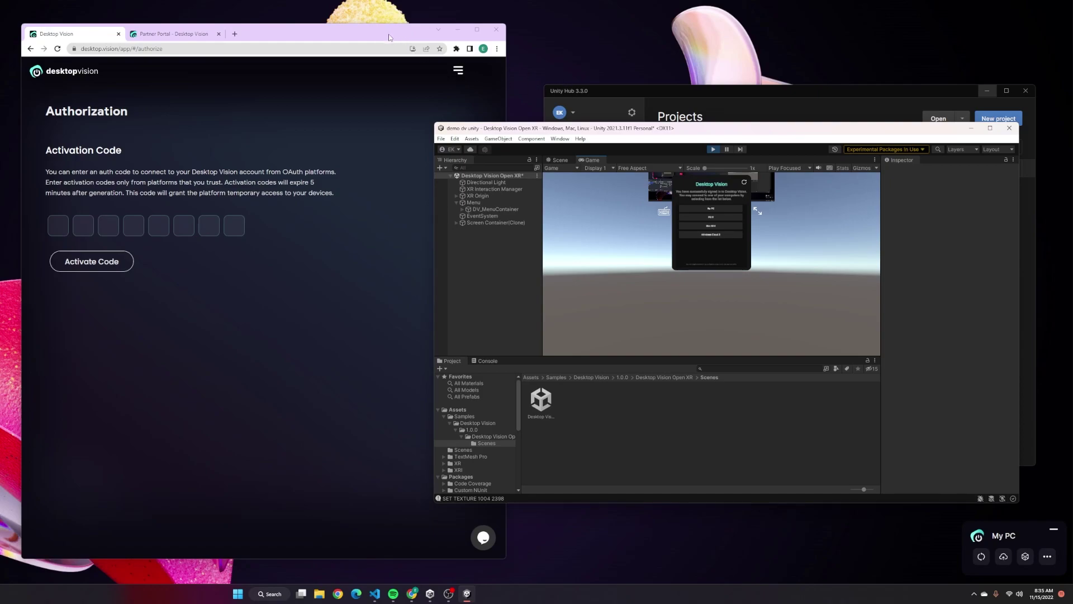
mouse_move(388, 37)
left_mouse_down()
mouse_move(460, 86)
mouse_move(357, 42)
left_mouse_up()
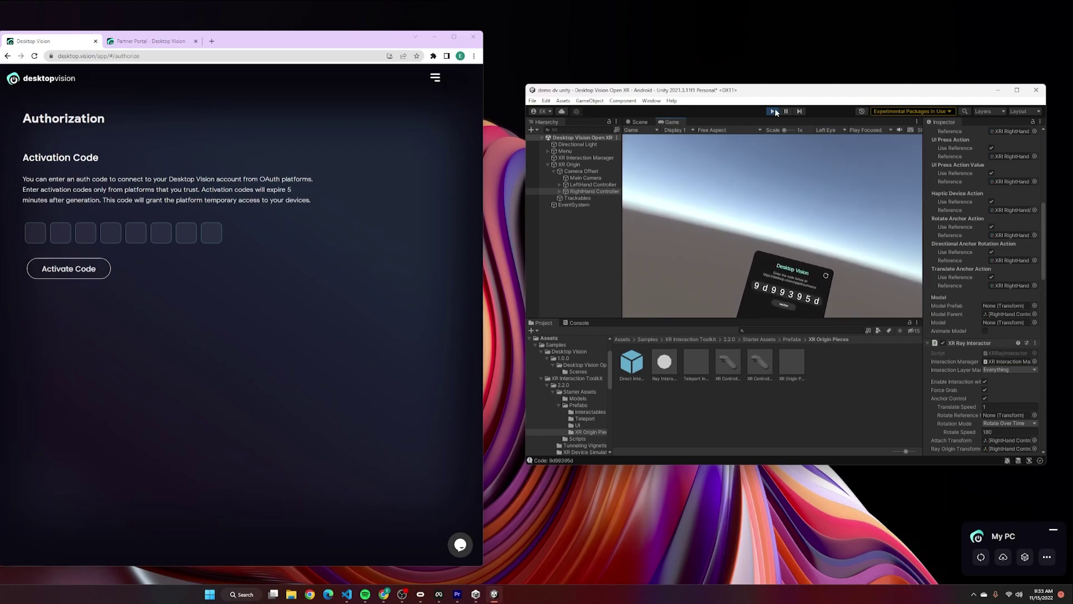
left_click(35, 232)
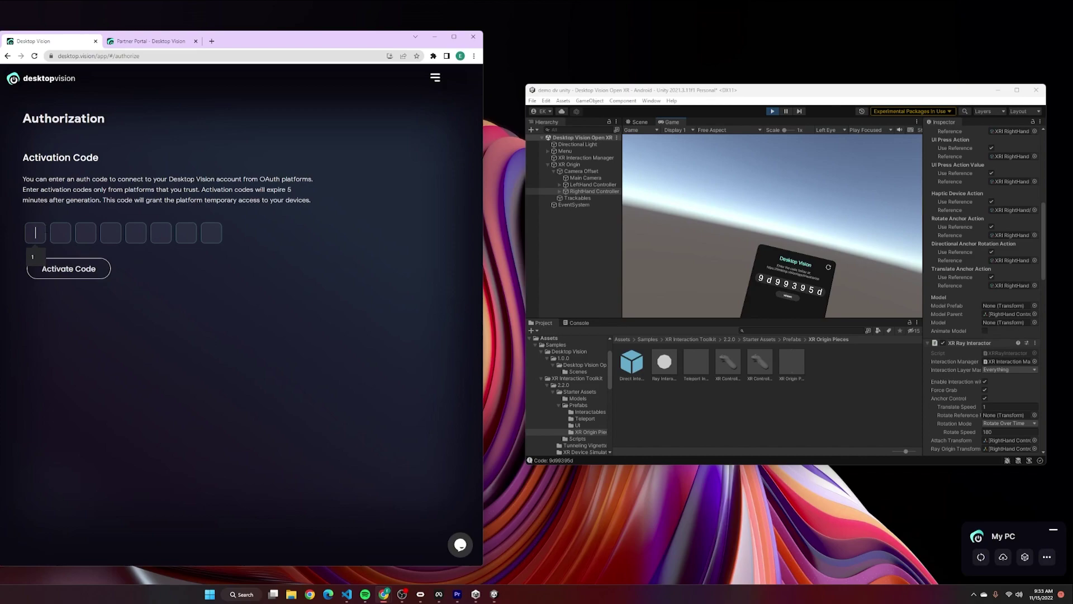
type("9d99")
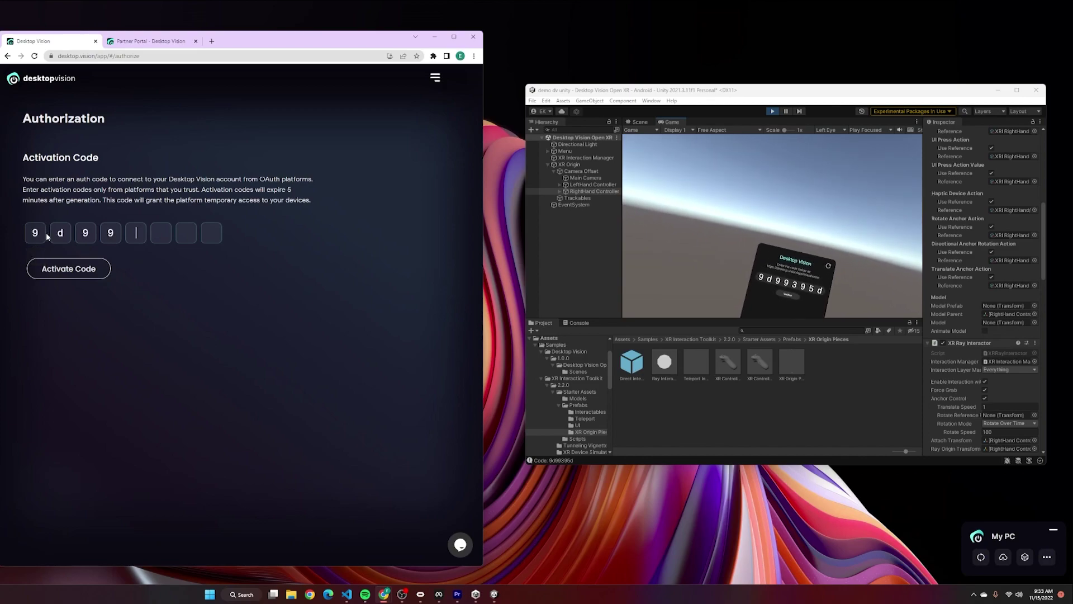
type("394=")
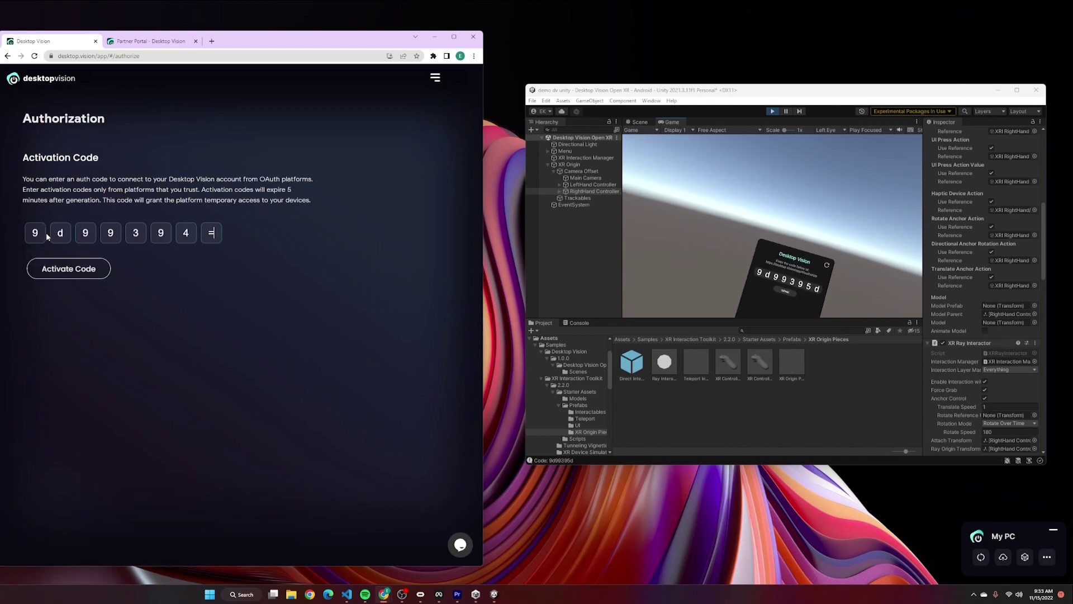
key("BackSpace")
type("5d")
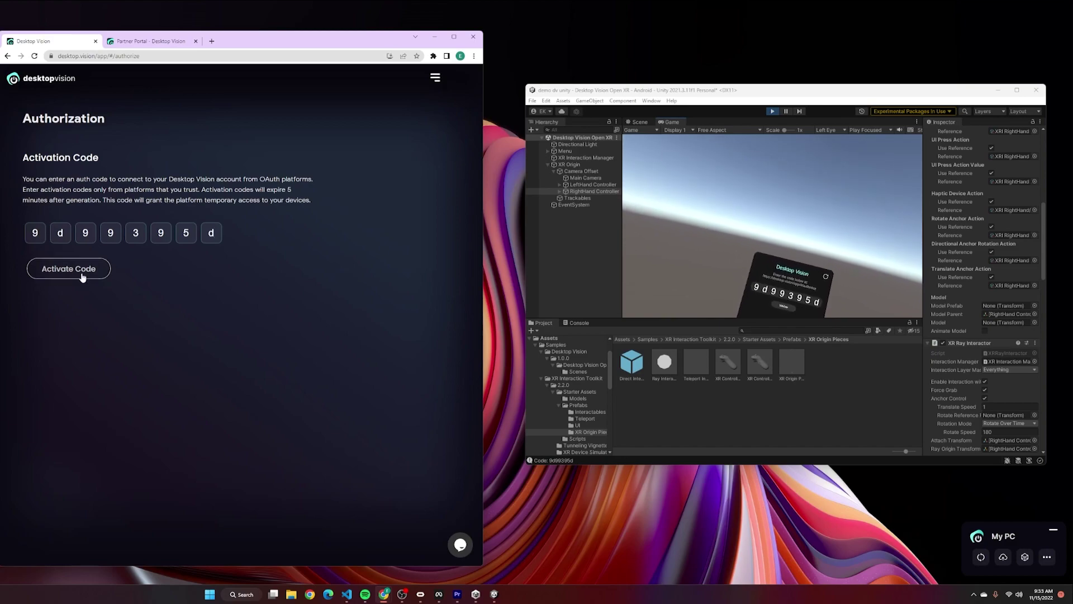
left_click(69, 269)
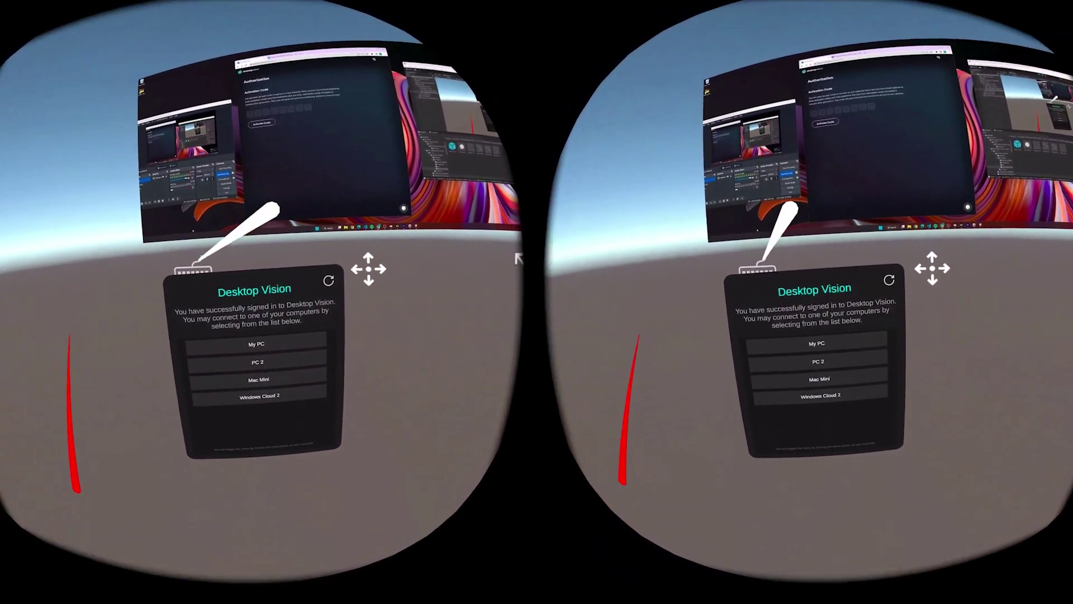
Open the headset's virtual keyboard and close it again
left_click(170, 319)
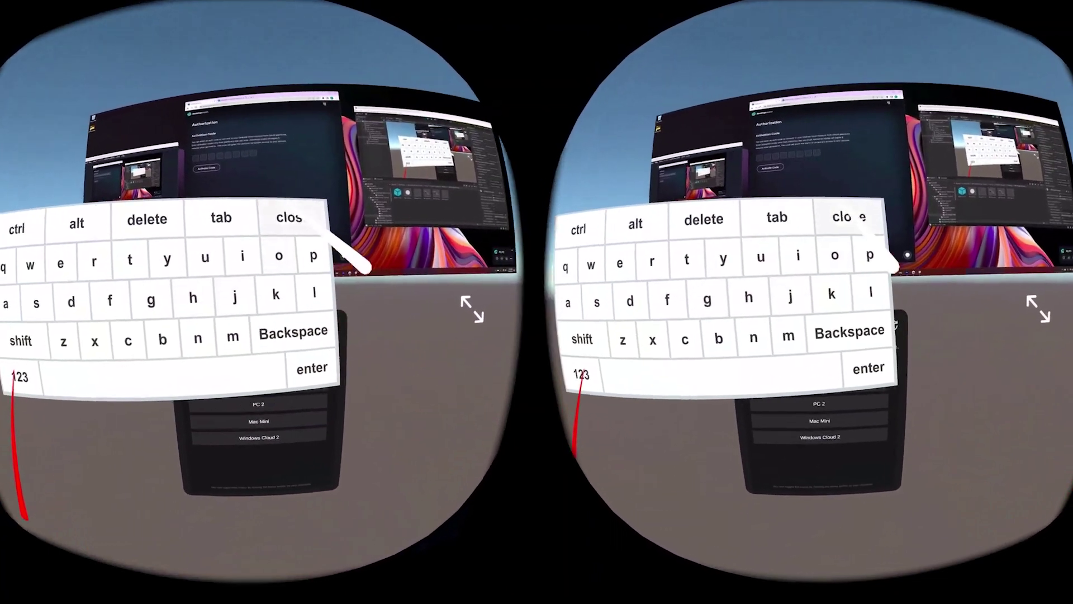
left_click(290, 217)
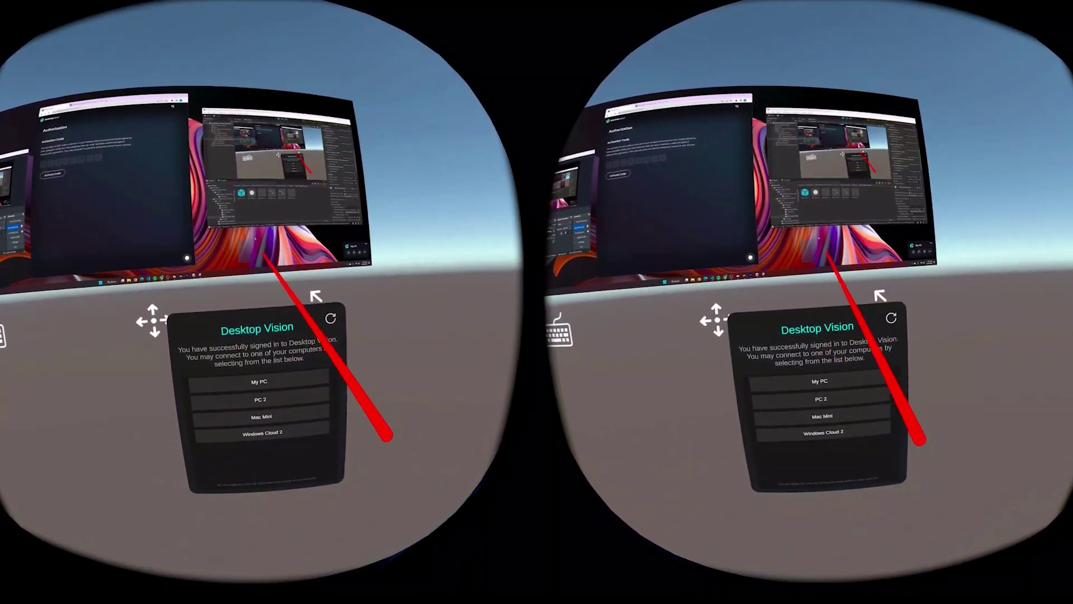